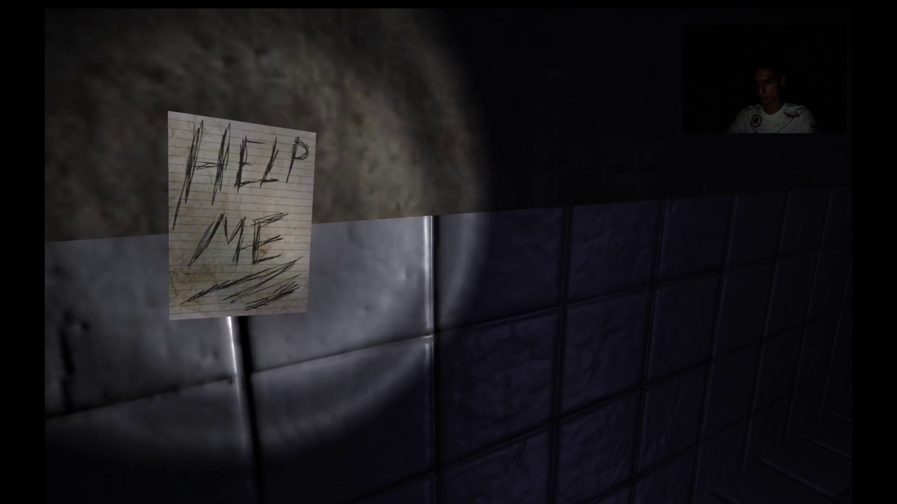
pyautogui.click(449, 252)
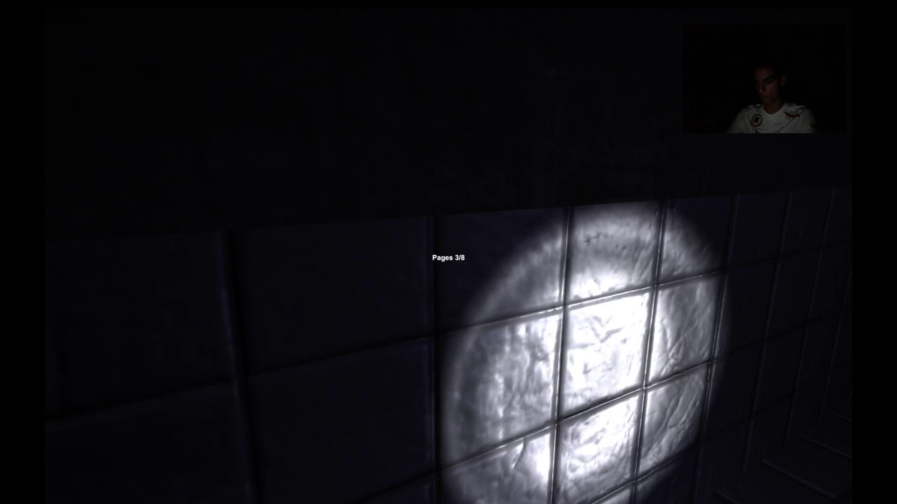